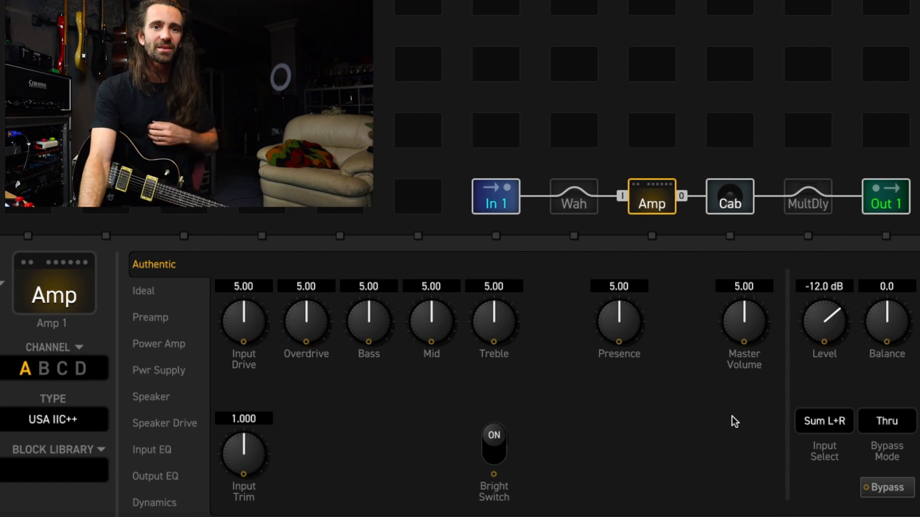
Review the Cab, MultDly and Wah block settings, including the modifier assigned to the wah's Control parameter.
left_click(732, 203)
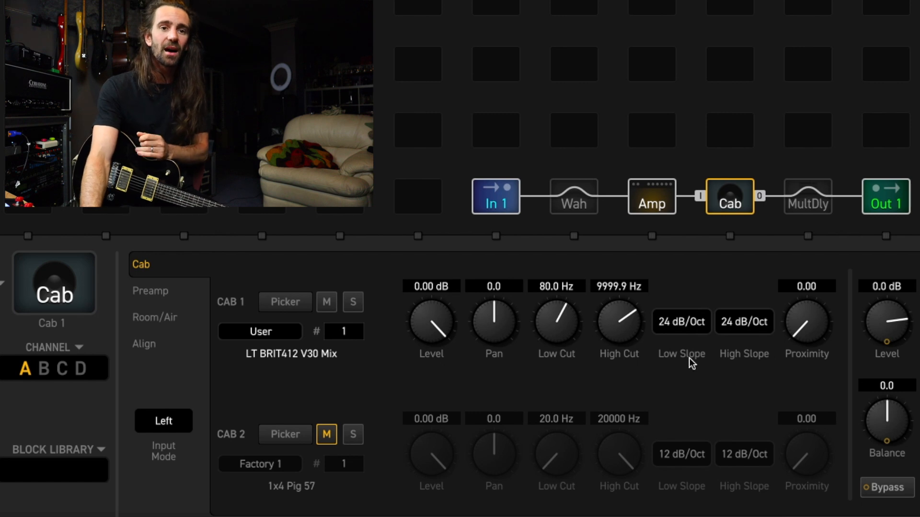
left_click(799, 205)
left_click(575, 207)
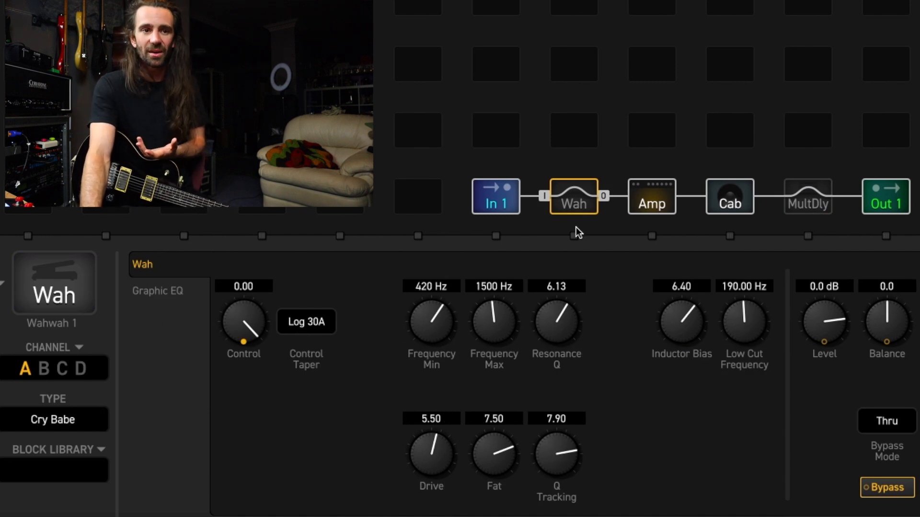
right_click(252, 327)
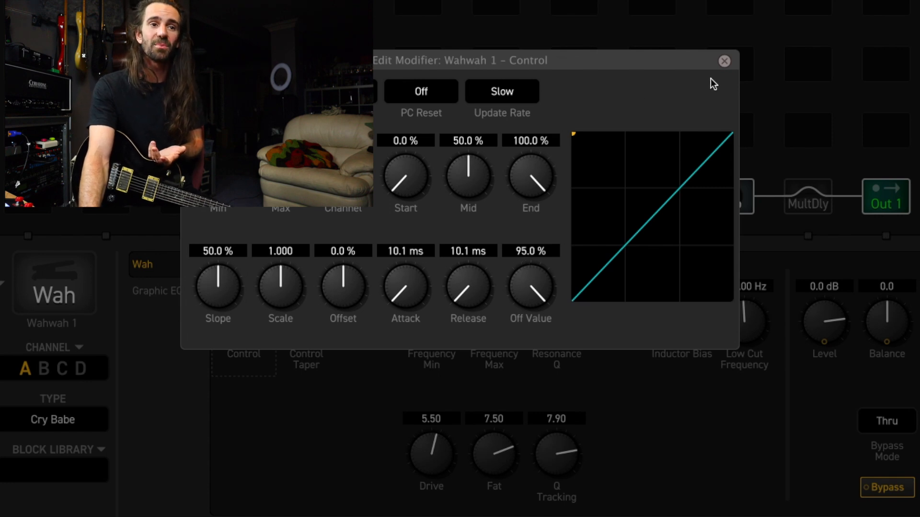
left_click(724, 61)
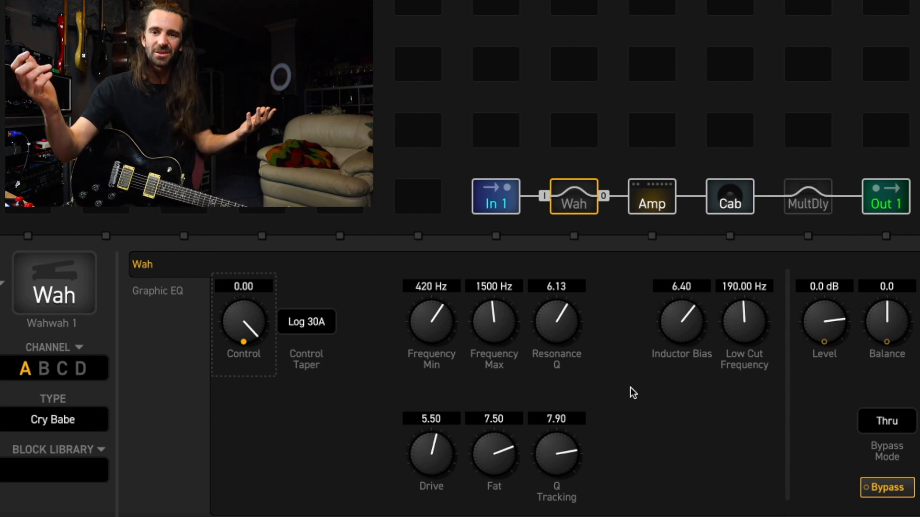
On the Amp block, set Overdrive to about 8.7, Bass to about 1.0, Mid to about 1.8 and Treble to about 7.7.
left_click(652, 200)
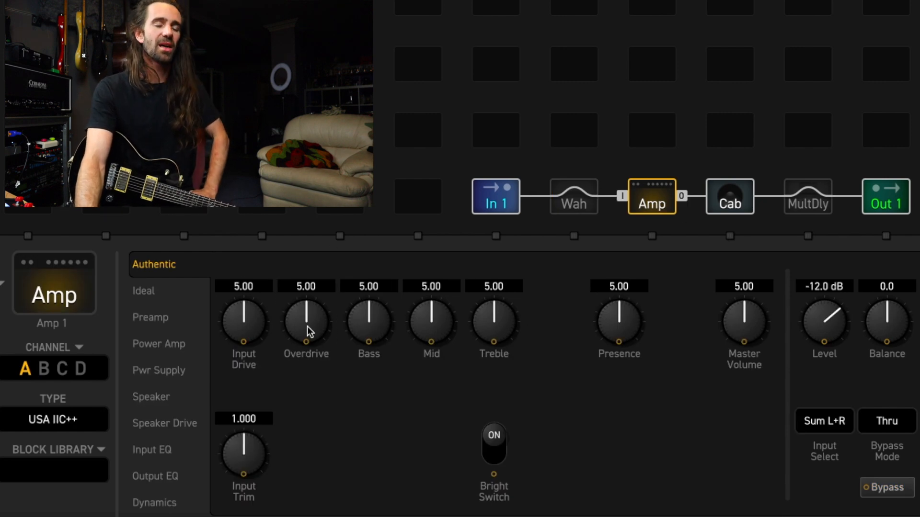
left_click_drag(303, 337, 321, 210)
left_click_drag(368, 323, 348, 459)
left_click_drag(434, 310, 415, 429)
left_click_drag(512, 328, 535, 236)
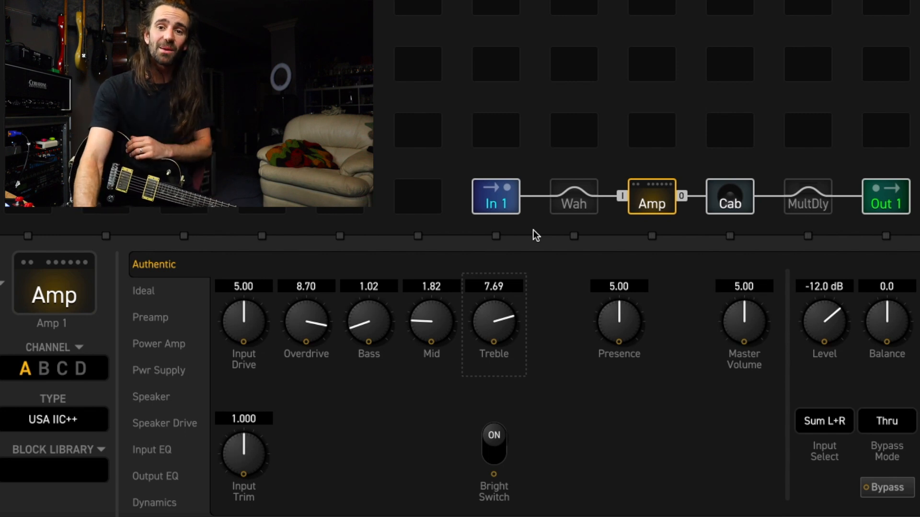
Set the amp's Presence to 1 and its Master Volume to 3.5.
left_click(634, 287)
type("1")
key("Return")
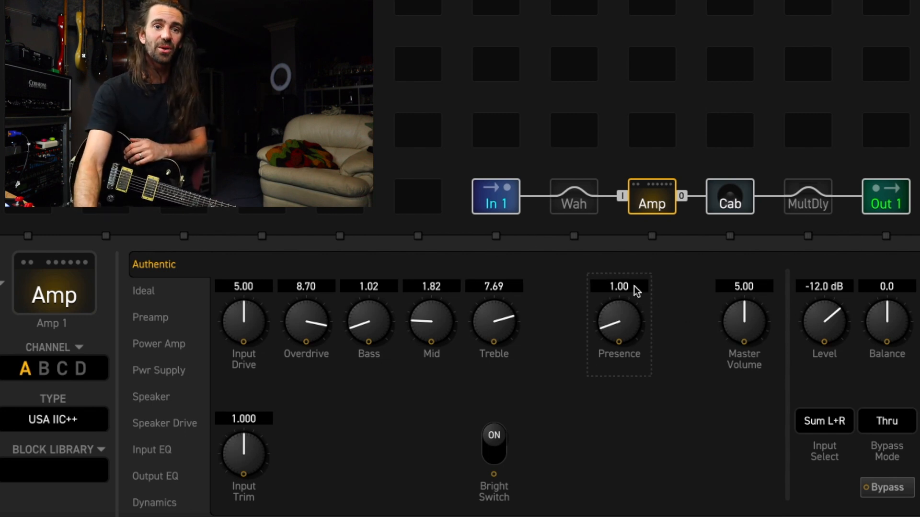
left_click(740, 285)
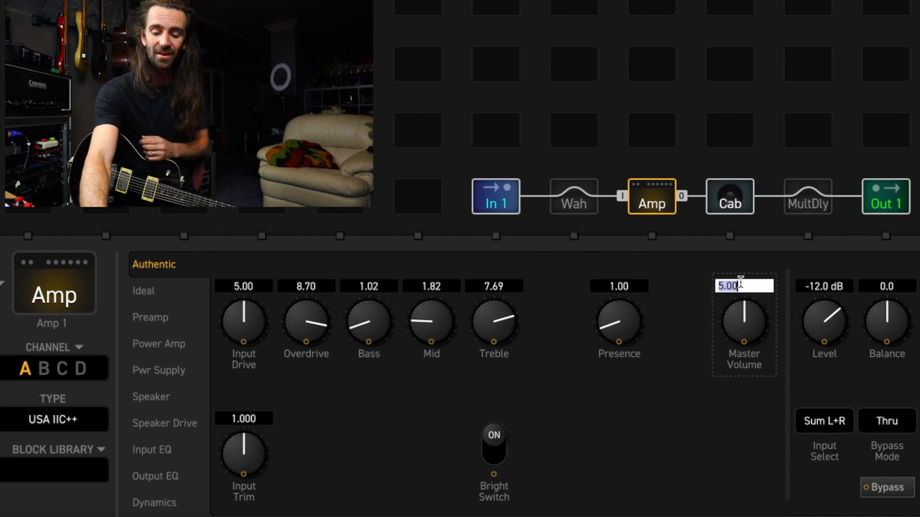
type("3")
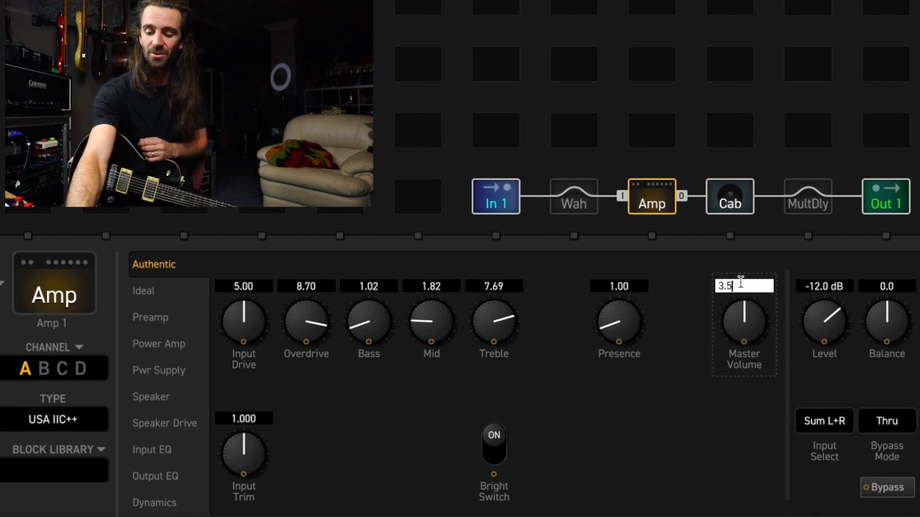
type(".5")
key("Return")
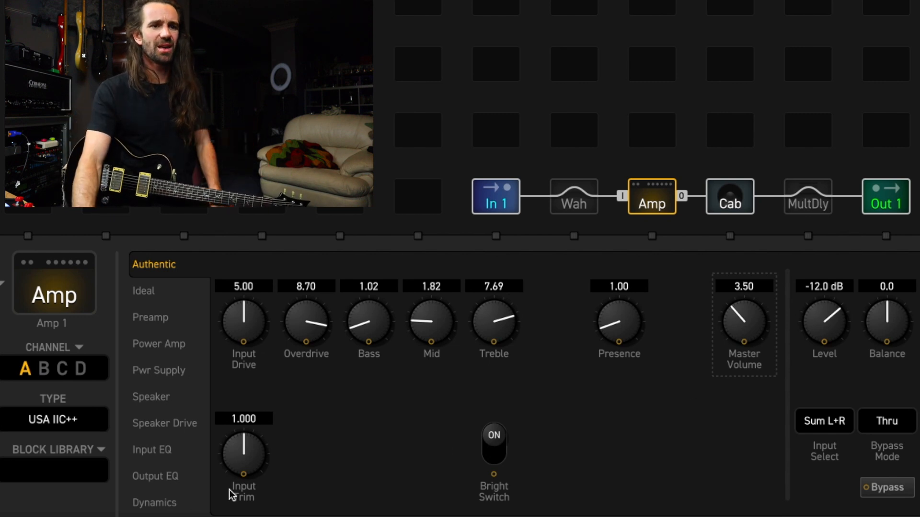
In the amp's output EQ, set the 80 Hz band to 4 and the 240 Hz band to -3.
left_click(156, 479)
double_click(335, 286)
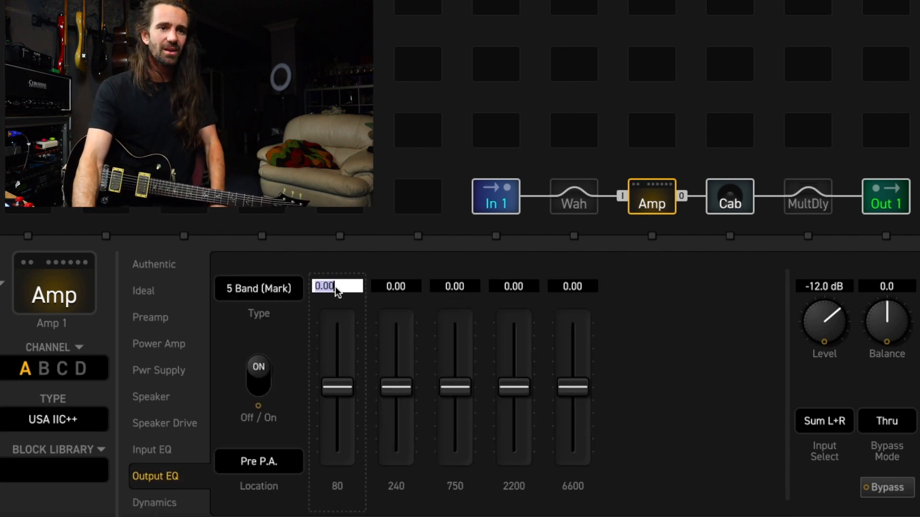
type("4")
key("Return")
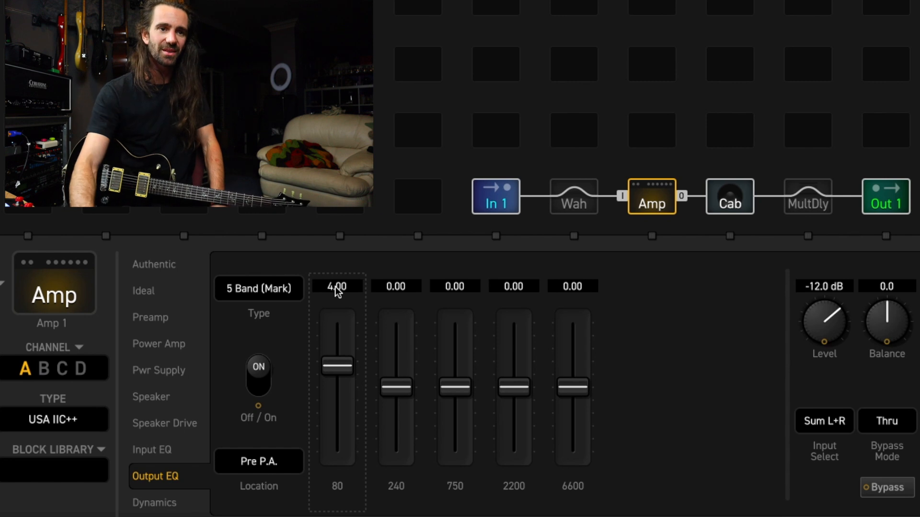
double_click(390, 286)
type("-")
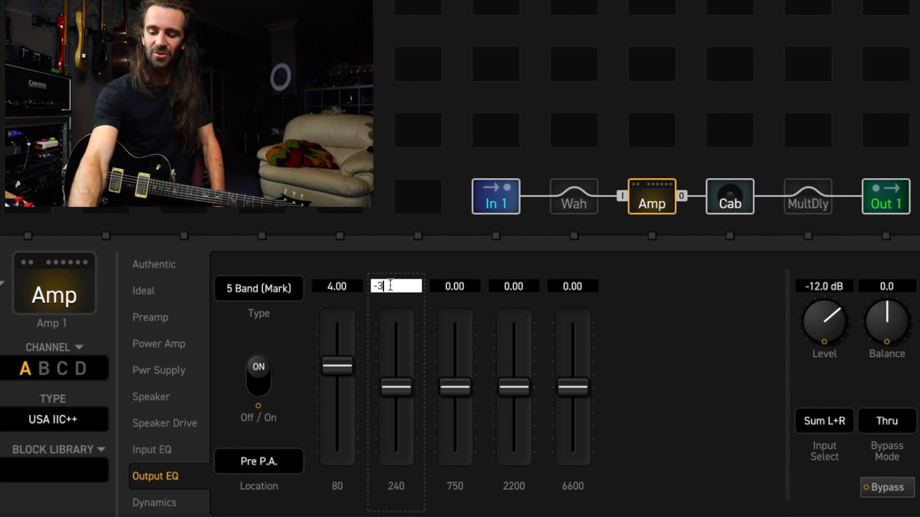
type("3")
key("Return")
Set the output EQ's 750 Hz band to -6 and 2200 Hz band to 1, and return to the amp's Authentic controls.
double_click(455, 286)
type("-6")
key("Return")
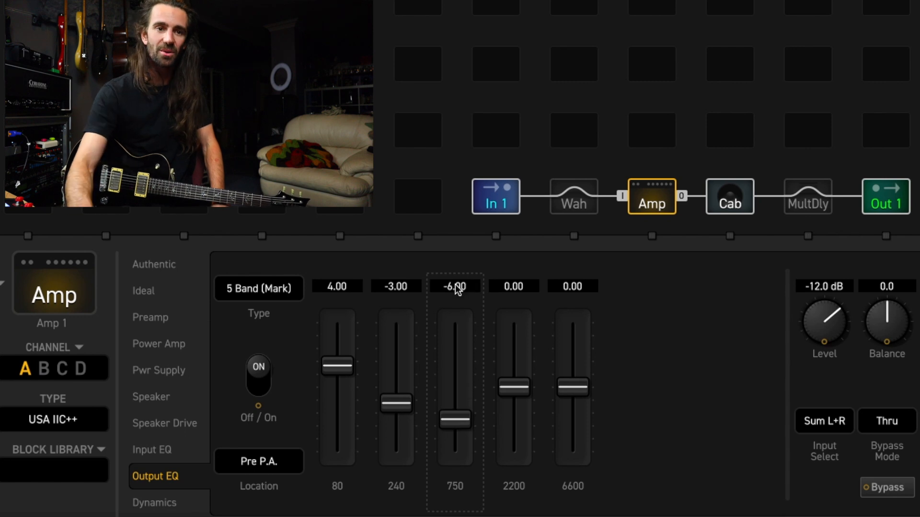
double_click(513, 286)
type("1")
key("Return")
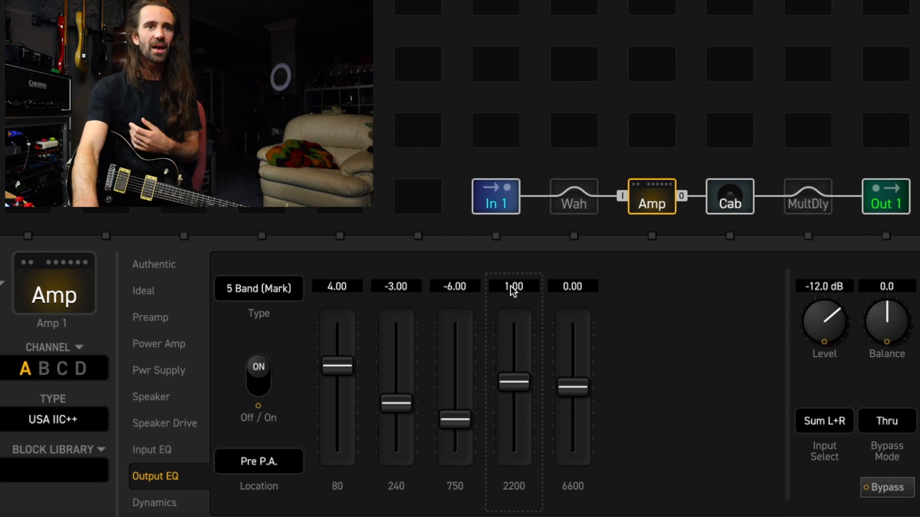
left_click(175, 266)
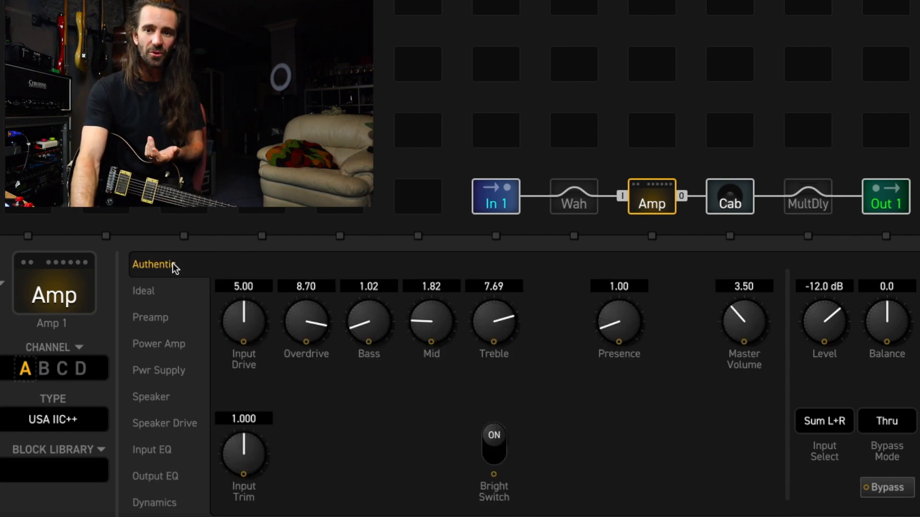
Copy the current scene to Scene 2 and to Scene 3.
left_click(206, 3)
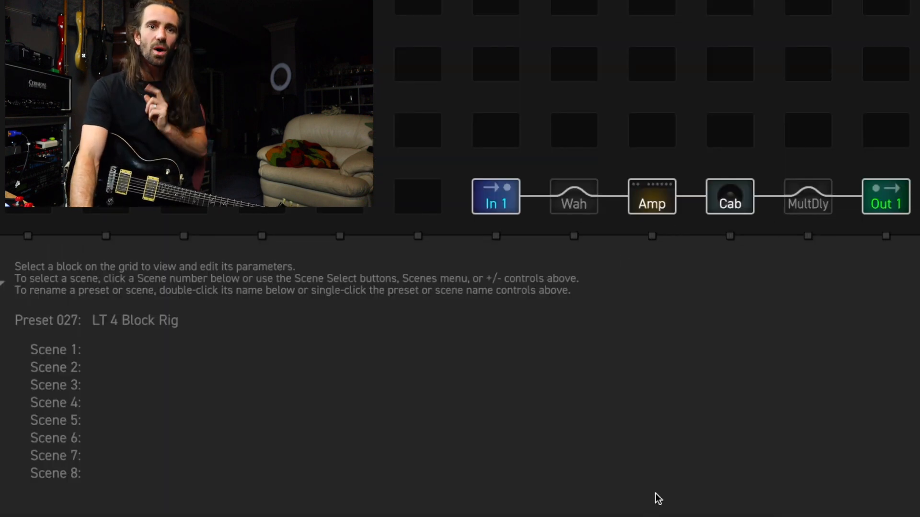
left_click(659, 211)
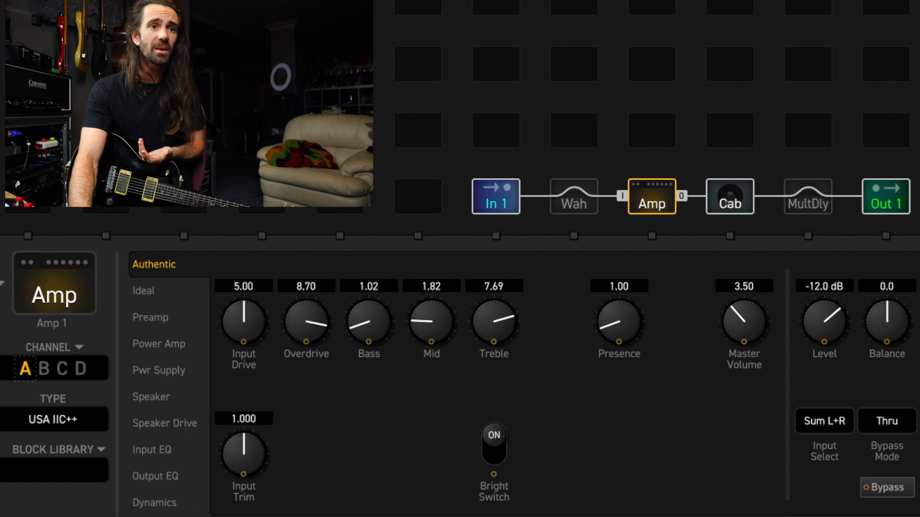
left_click(278, 0)
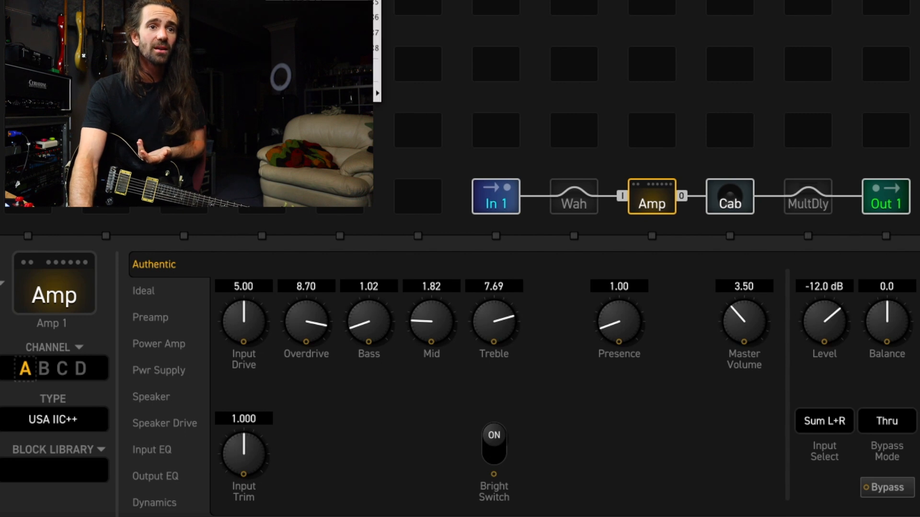
mouse_move(369, 93)
left_click(459, 112)
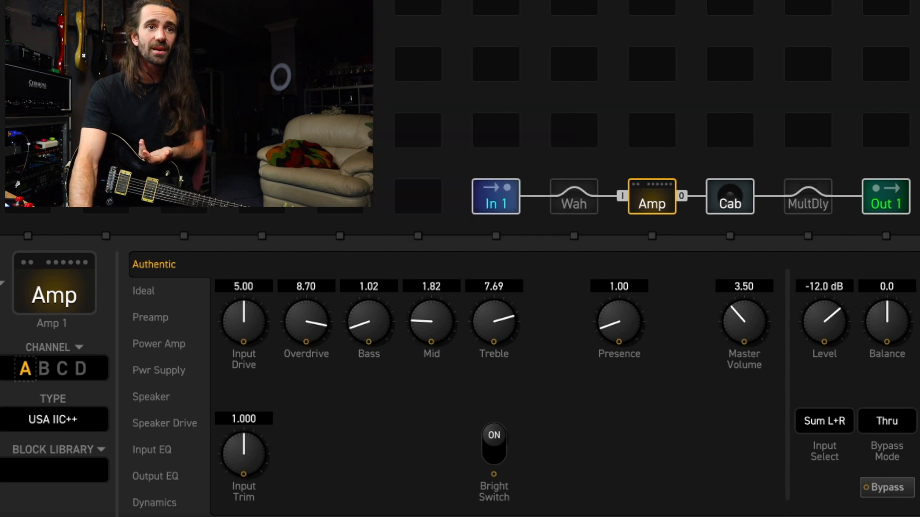
left_click(278, 0)
mouse_move(369, 93)
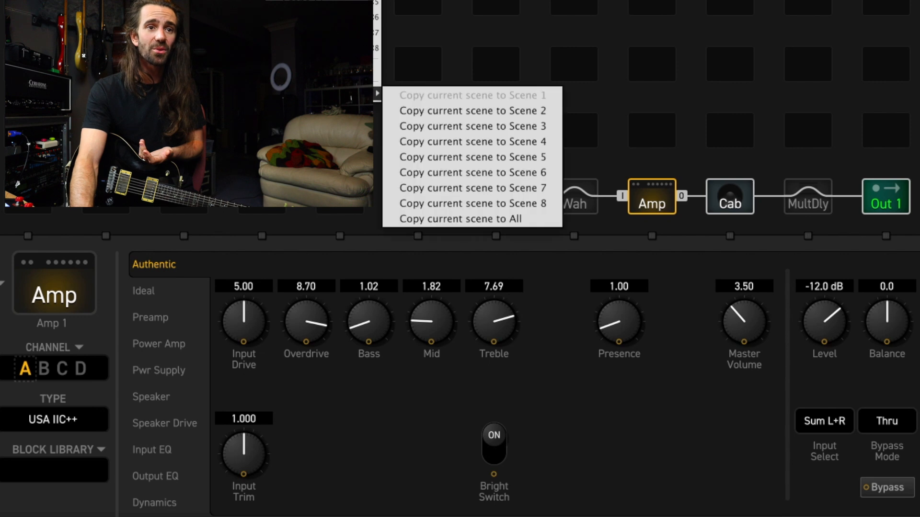
left_click(492, 125)
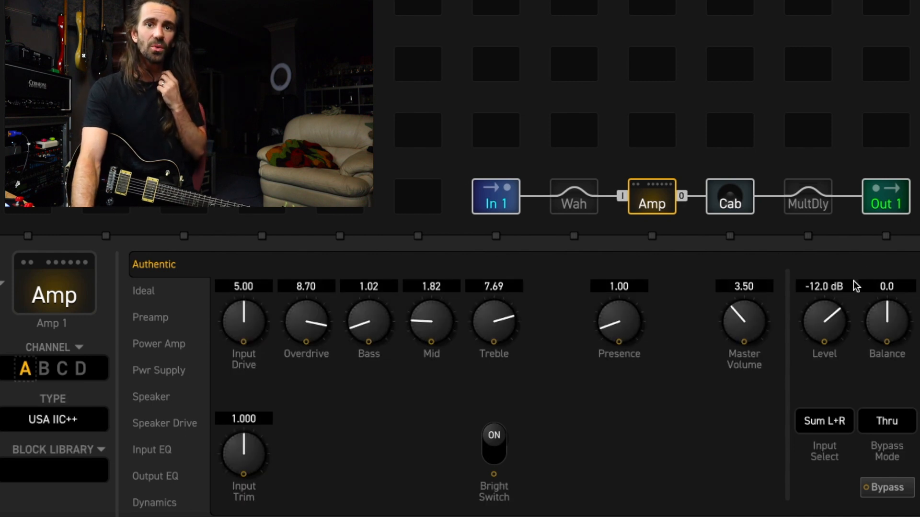
Engage the bypassed MultDly block and set its Mix to 50%.
left_click(808, 206)
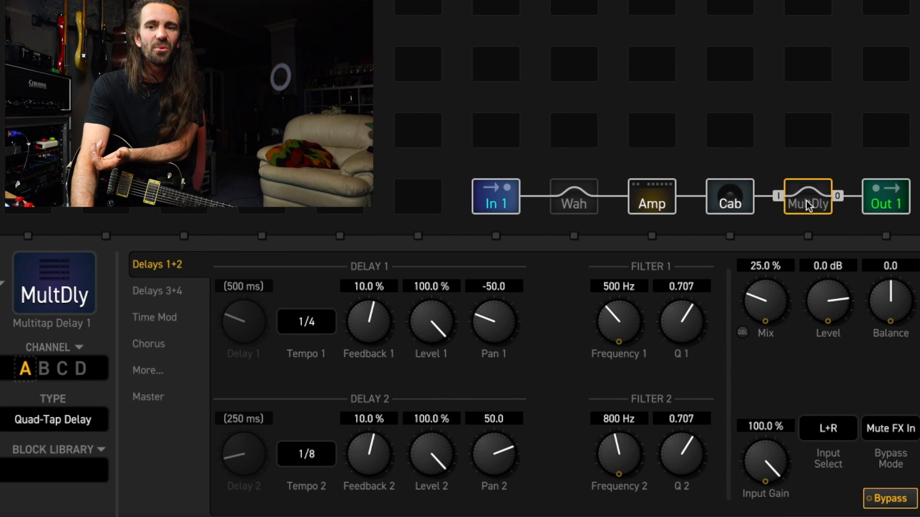
double_click(808, 206)
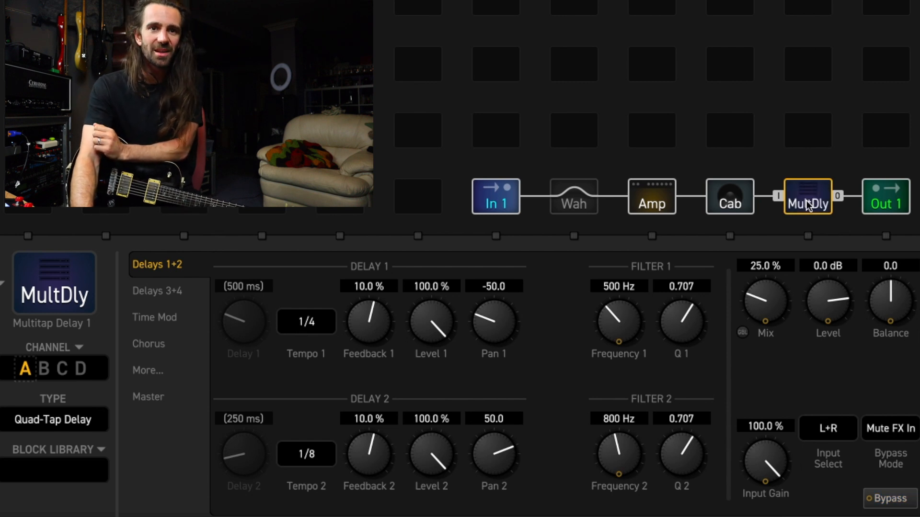
left_click(776, 271)
type("50")
key("Return")
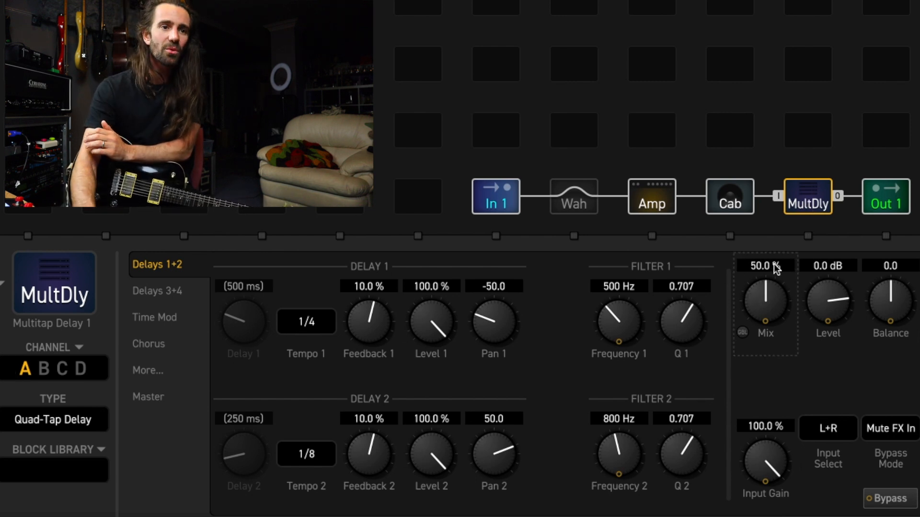
Set the multitap delay's Tempo 2 to 1/8 Dot and lower the levels of Delays 3 and 4 to 0%.
left_click(309, 462)
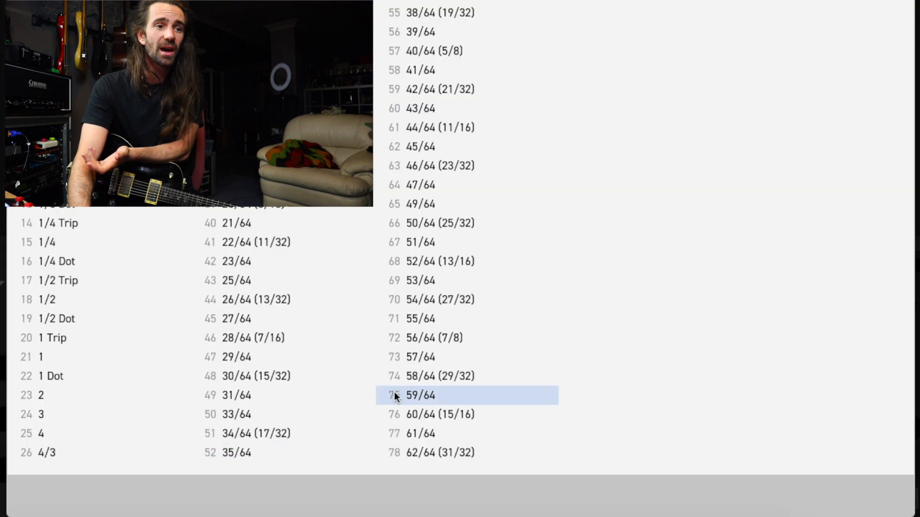
left_click(85, 209)
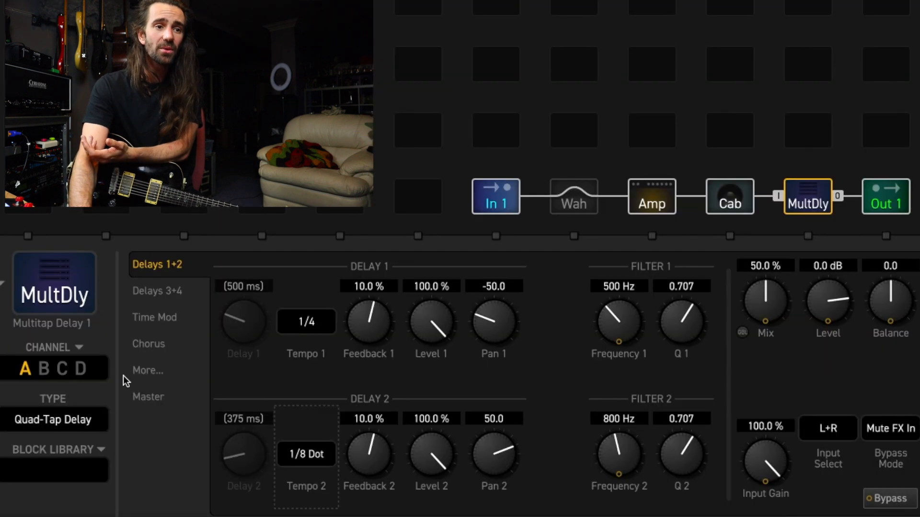
left_click(171, 292)
left_click_drag(451, 330, 297, 515)
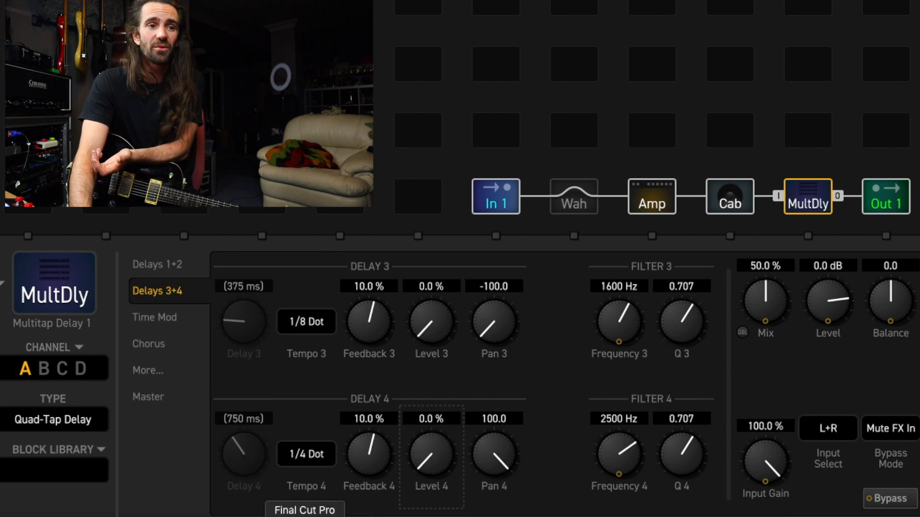
Set Feedback 2 of the multitap delay to 15%.
left_click(170, 266)
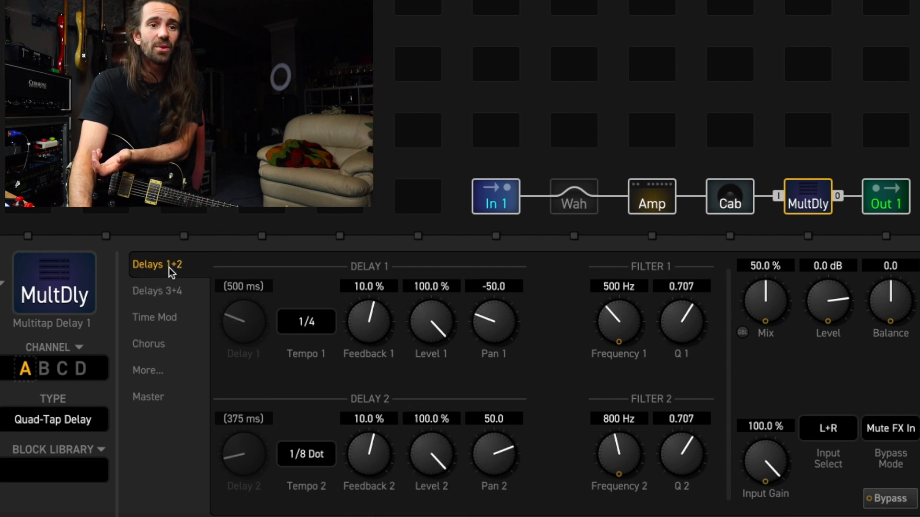
left_click(379, 420)
type("15")
key("Return")
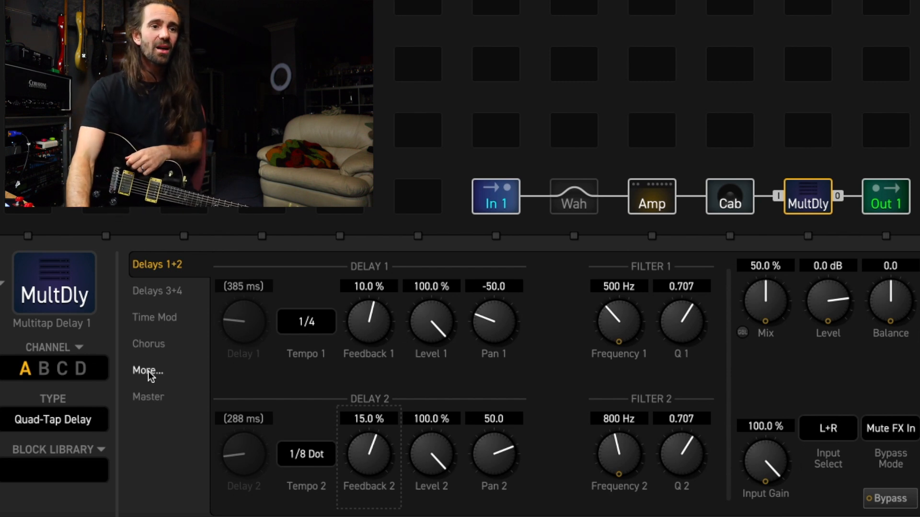
In the multitap delay's master settings, set the High Cut to 3000 Hz and the Low Cut to 80 Hz.
left_click(147, 396)
left_click(677, 286)
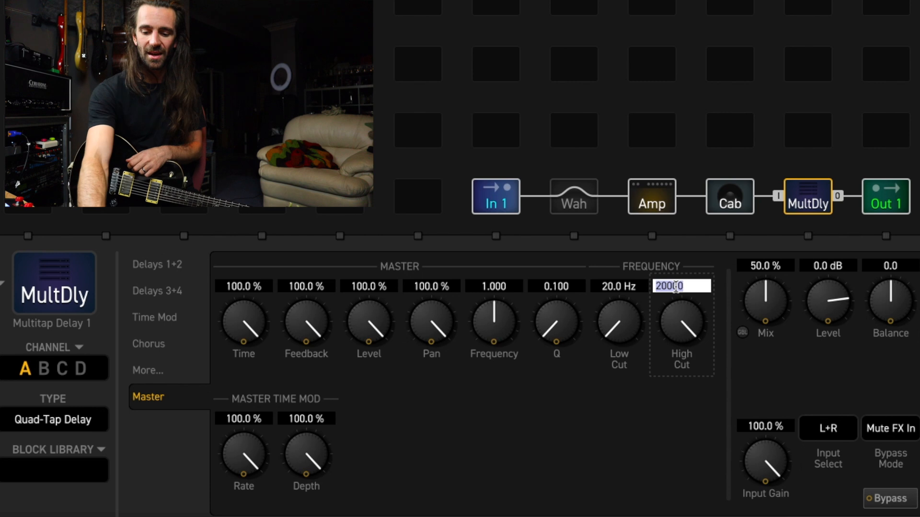
type("3000")
key("Return")
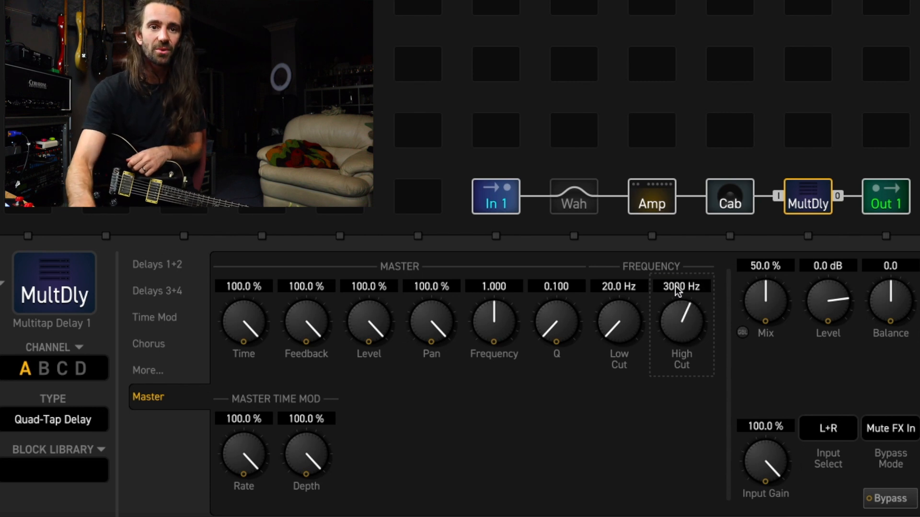
left_click(625, 287)
type("8")
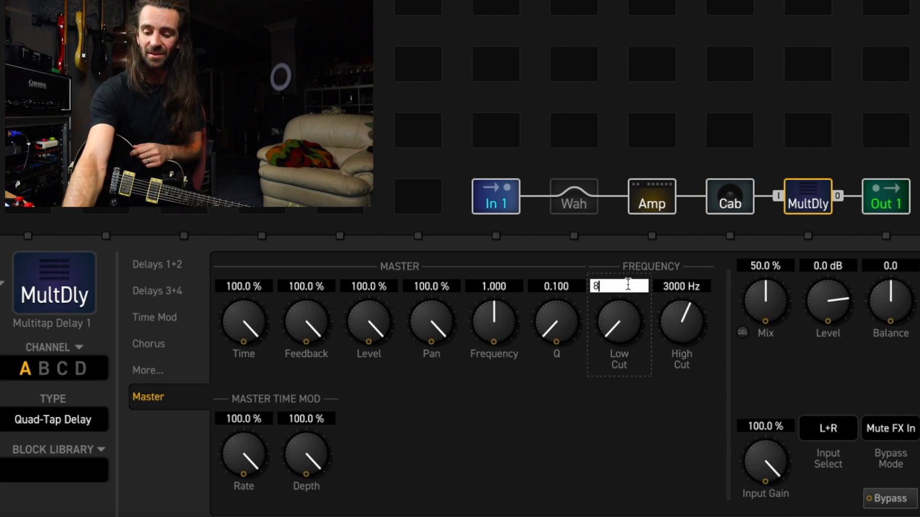
type("0")
key("Return")
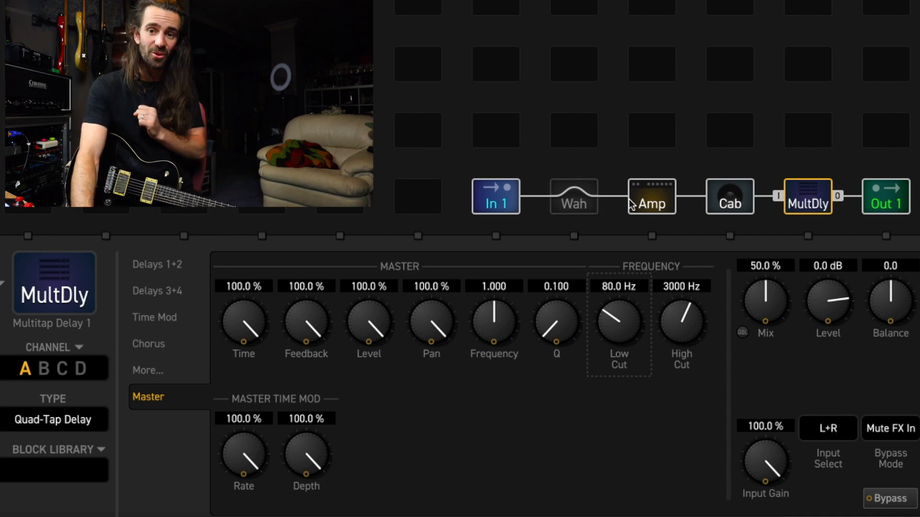
Copy the multitap delay's channel A settings to channel B.
left_click(551, 1)
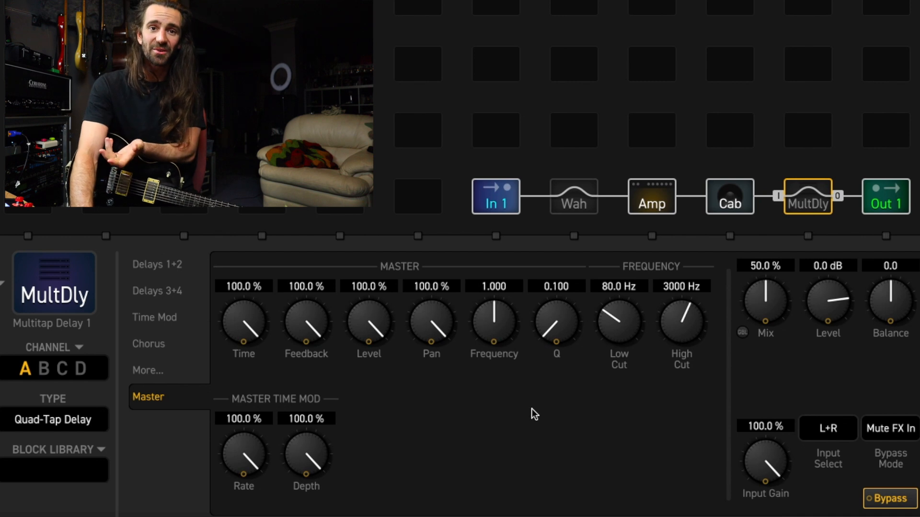
left_click(44, 370)
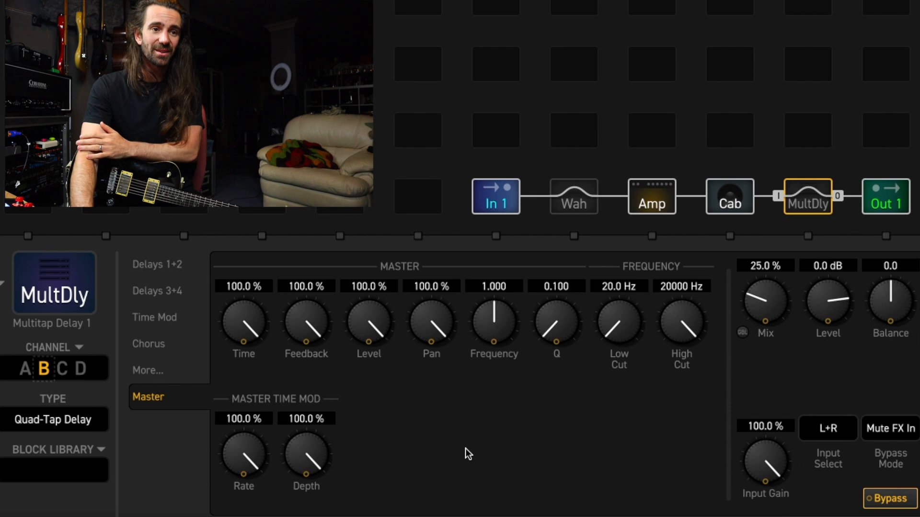
left_click(25, 369)
left_click(79, 347)
mouse_move(172, 402)
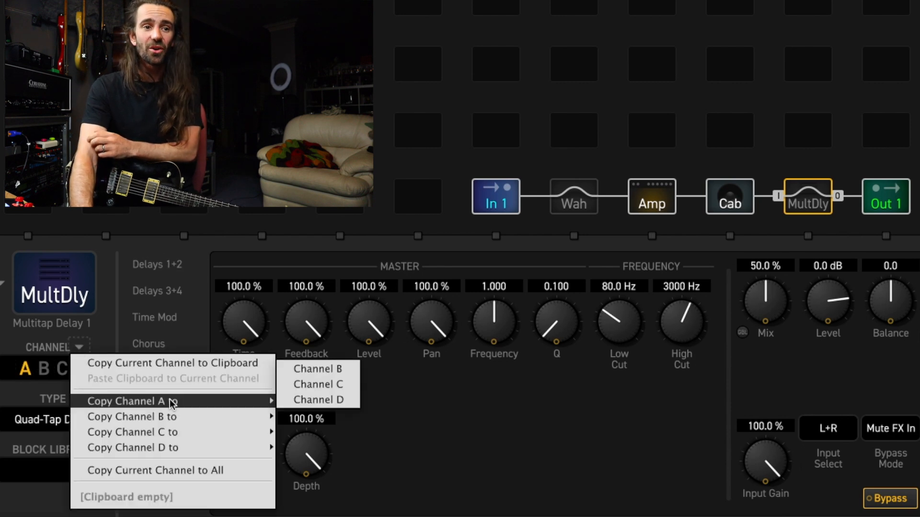
left_click(312, 372)
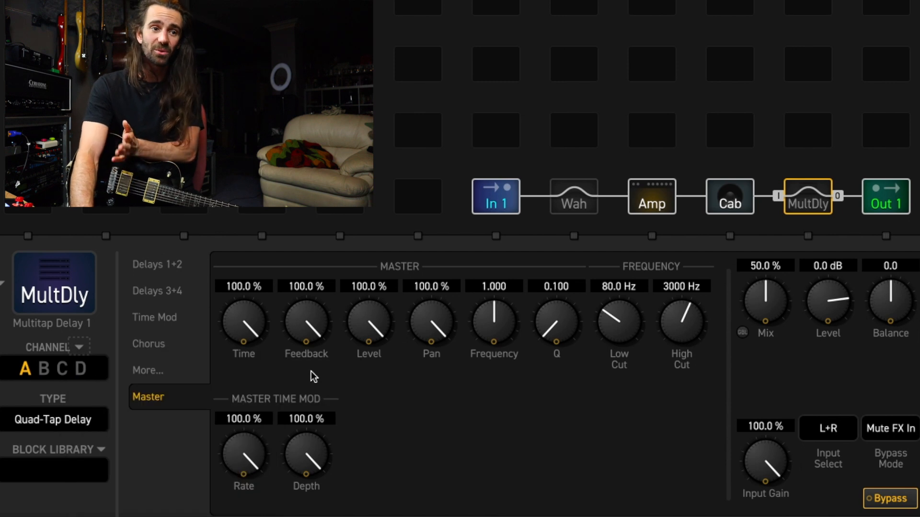
Switch the multitap delay to channel B, engage the block and set its Mix to 25%.
left_click(44, 368)
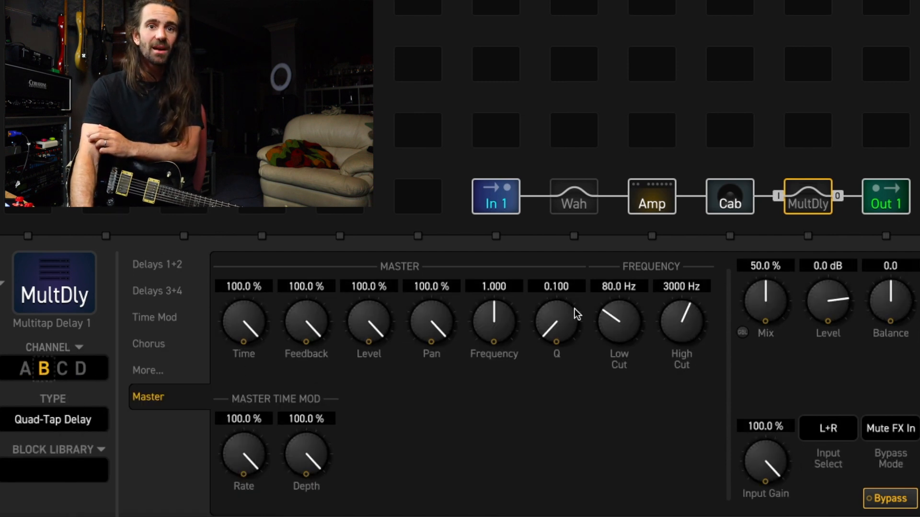
left_click(765, 265)
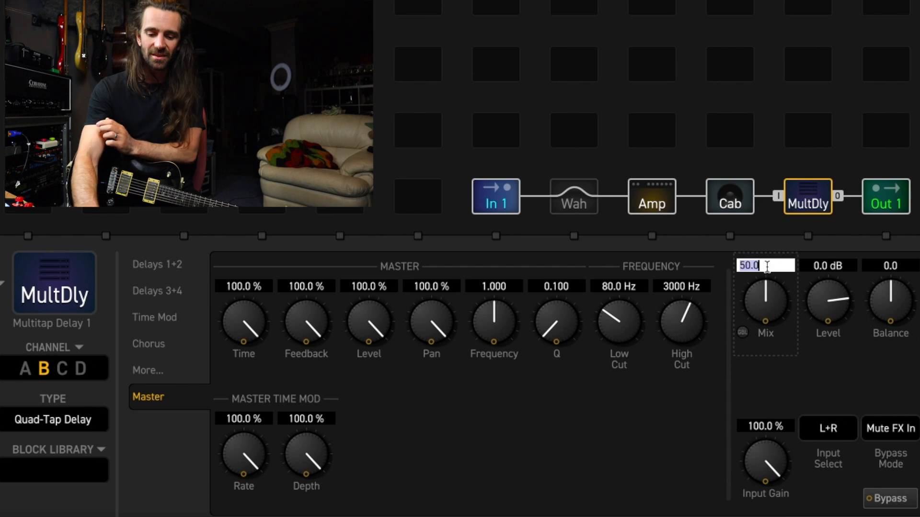
type("25")
key("Return")
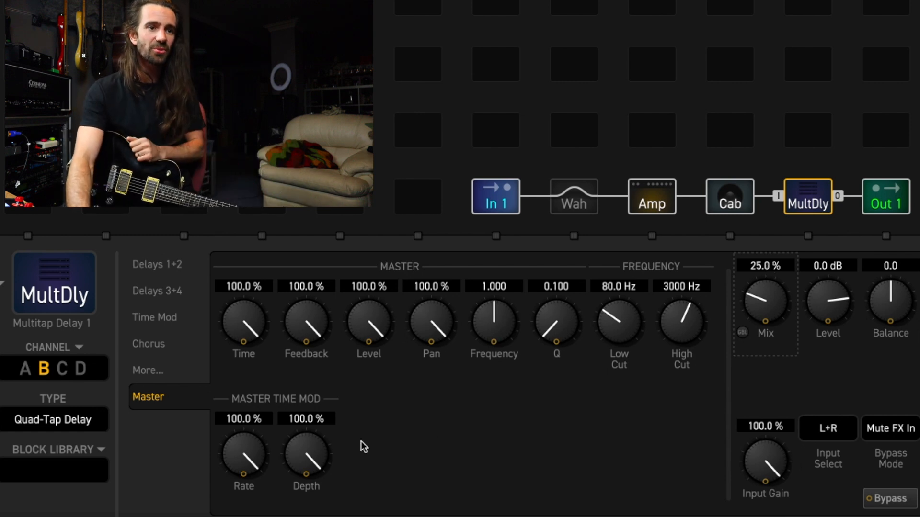
Set Tempo 3 and Tempo 4 of the multitap delay's channel B to None.
left_click(172, 294)
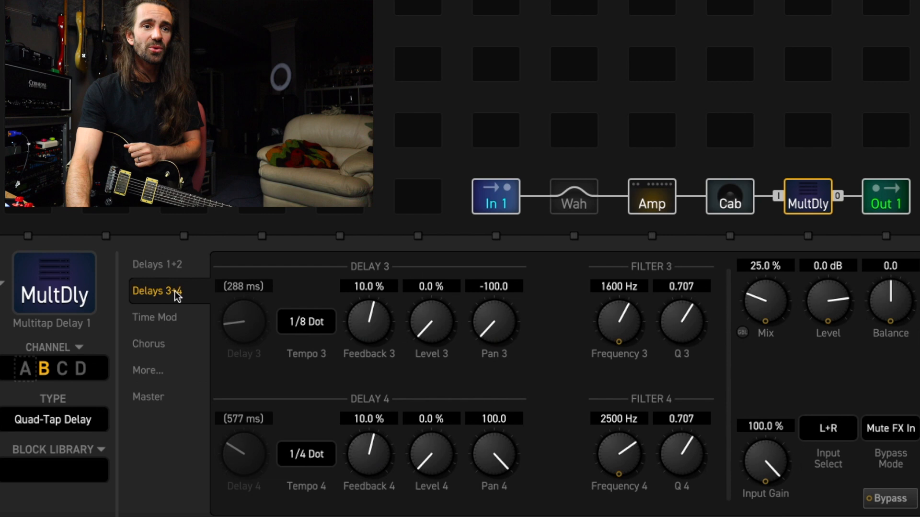
left_click(312, 327)
left_click(96, 2)
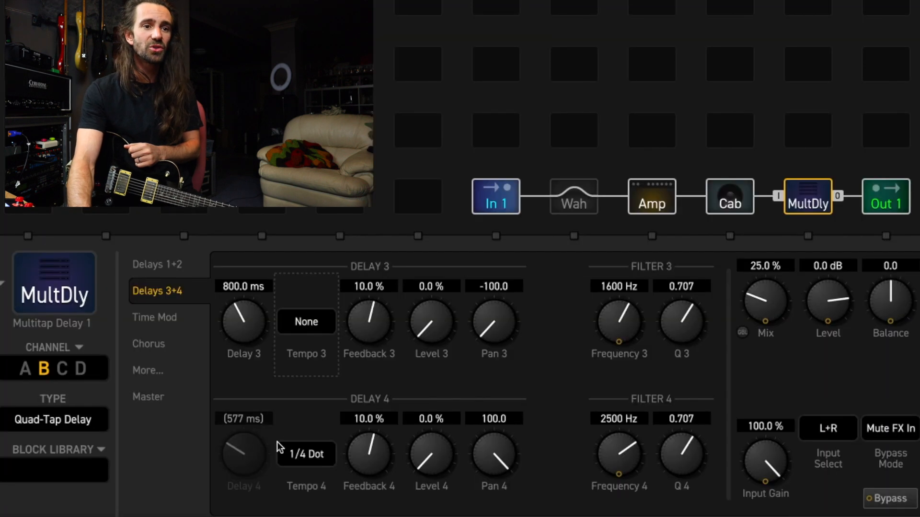
left_click(314, 455)
left_click(47, 1)
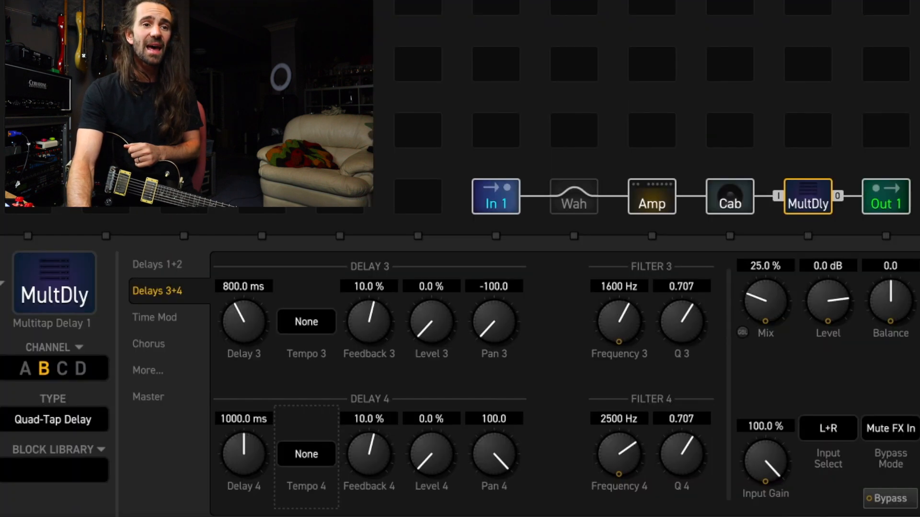
Set the Delay 3 time to 3 ms and the Delay 4 time to 4 ms.
left_click(260, 285)
type("3")
key("Return")
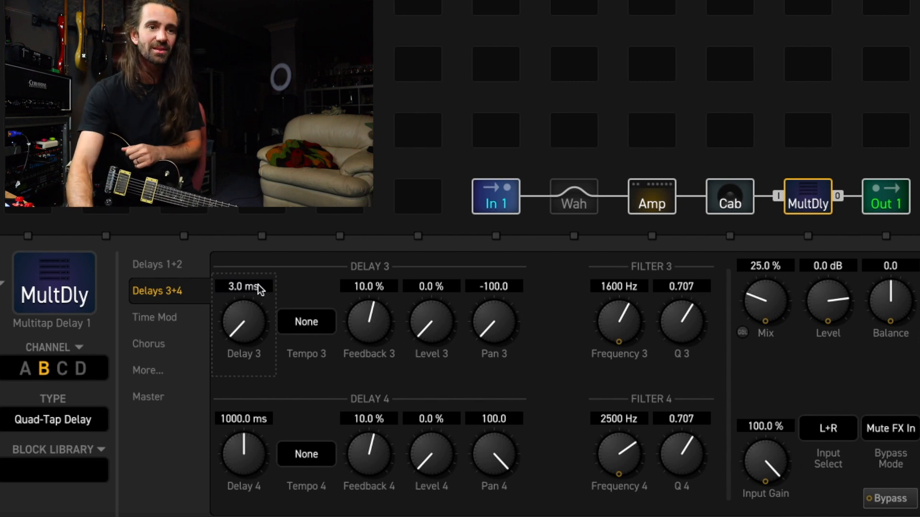
type("4")
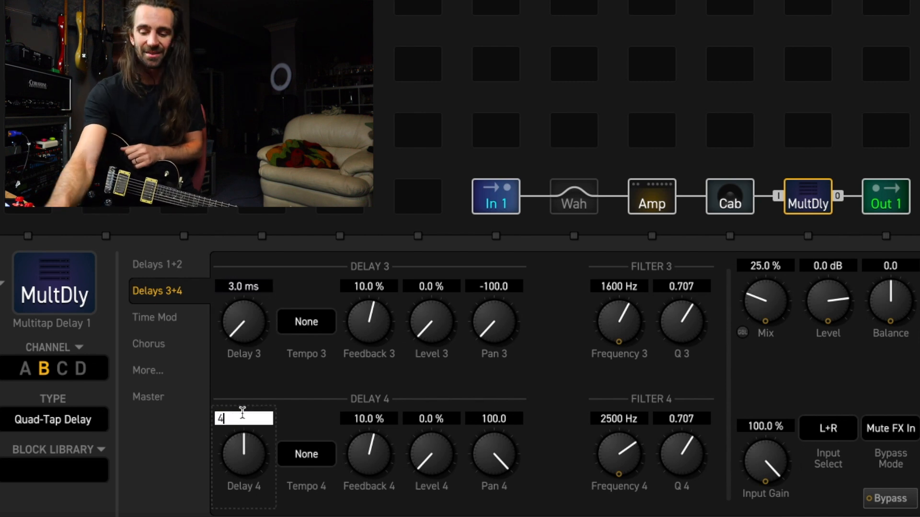
key("Return")
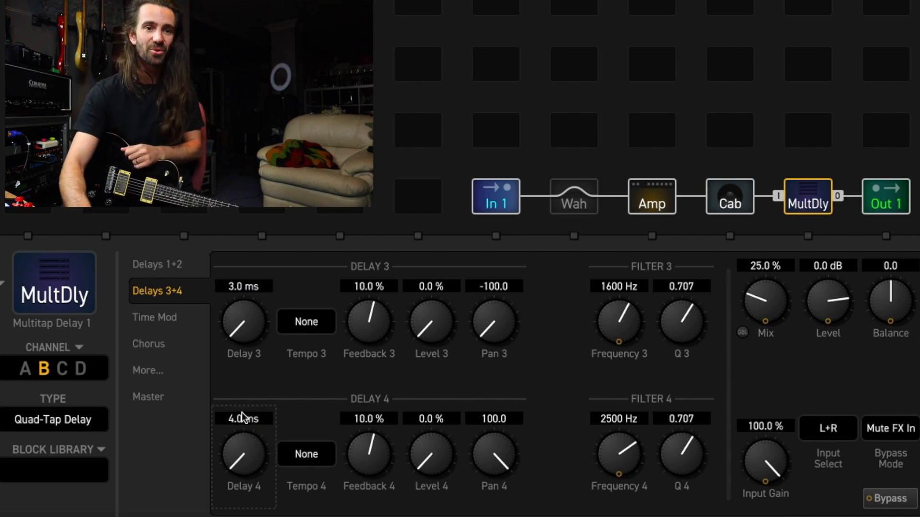
Raise the Chorus 3 Depth to about 28% and set Chorus 4 to about 0.578 Hz Rate and 25.9% Depth.
left_click(184, 341)
left_click_drag(305, 475, 325, 387)
left_click_drag(502, 443, 530, 380)
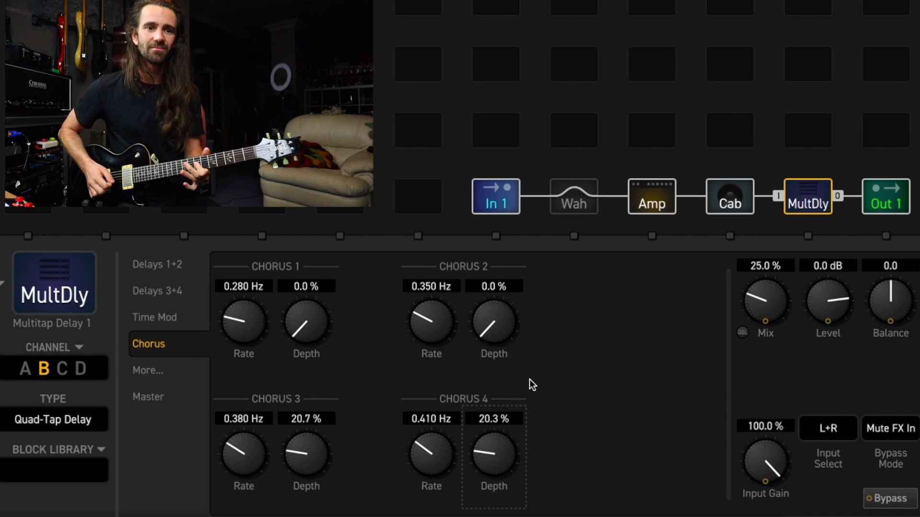
left_click_drag(423, 462, 435, 436)
left_click_drag(493, 447, 512, 425)
left_click_drag(330, 448, 328, 430)
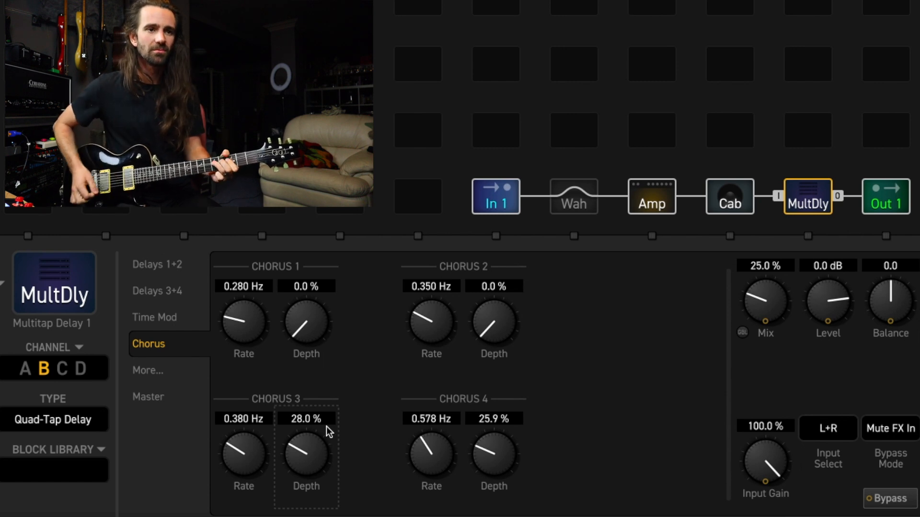
Raise Level 3 and Level 4 of the multitap delay to 100%.
left_click(188, 300)
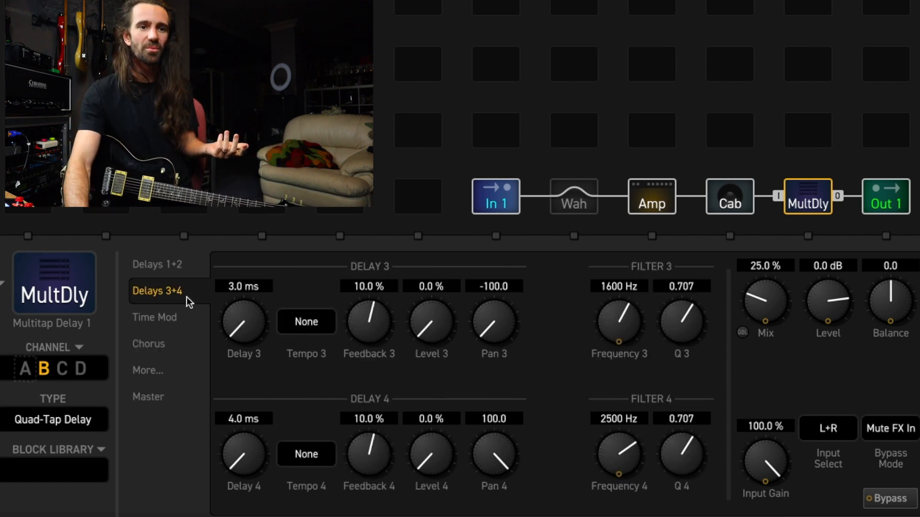
left_click_drag(429, 322, 430, 287)
left_click_drag(434, 466, 434, 431)
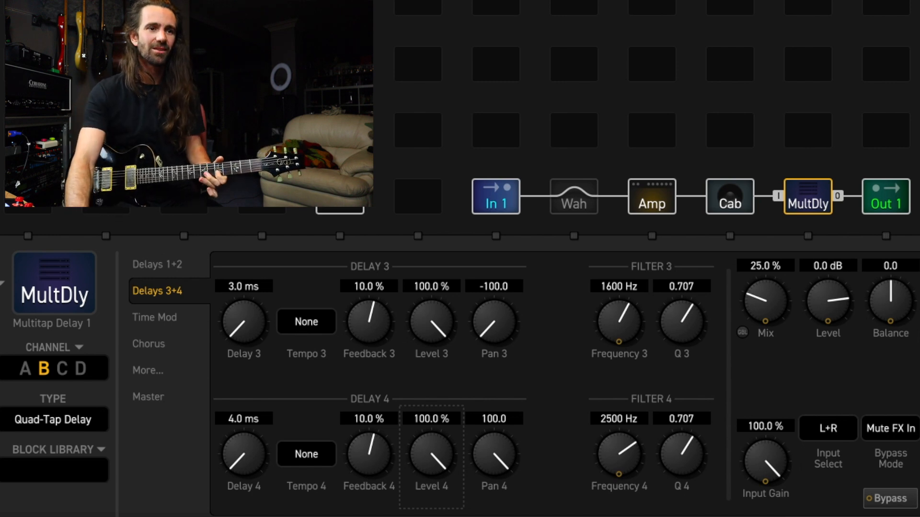
Reduce the Chorus 4 Depth to about 17% and the Chorus 3 Depth to about 22.6%.
left_click(163, 344)
left_click_drag(486, 448, 487, 483)
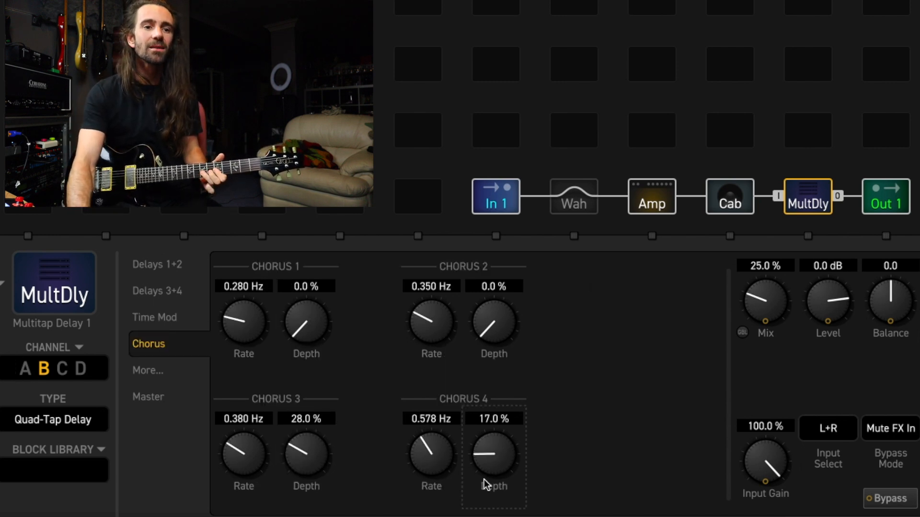
left_click_drag(331, 486, 340, 455)
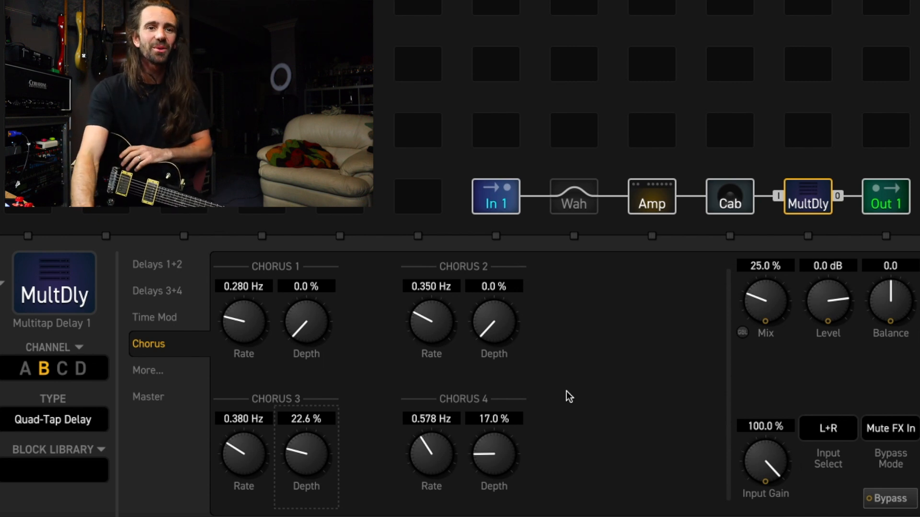
In the amp's preamp settings, set the input boost type to T808 and the Boost Level to about 19.33 dB.
left_click(645, 206)
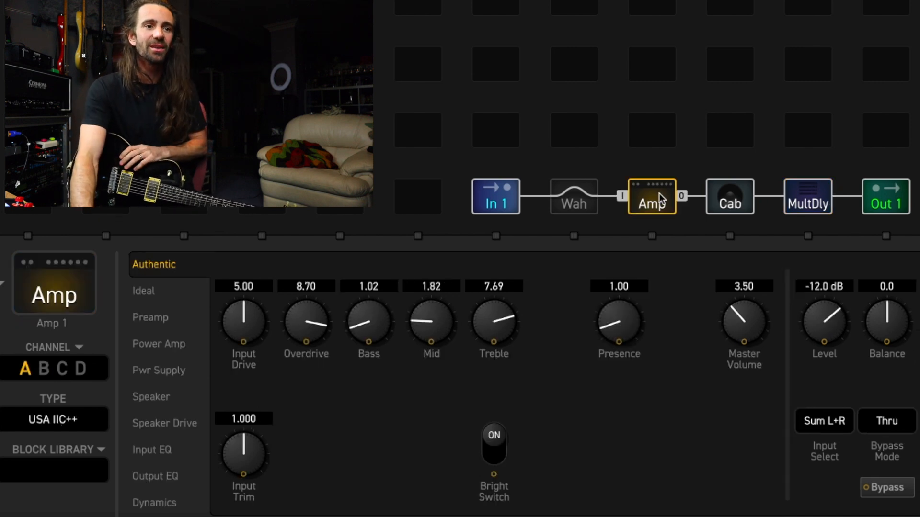
left_click(151, 317)
left_click(685, 455)
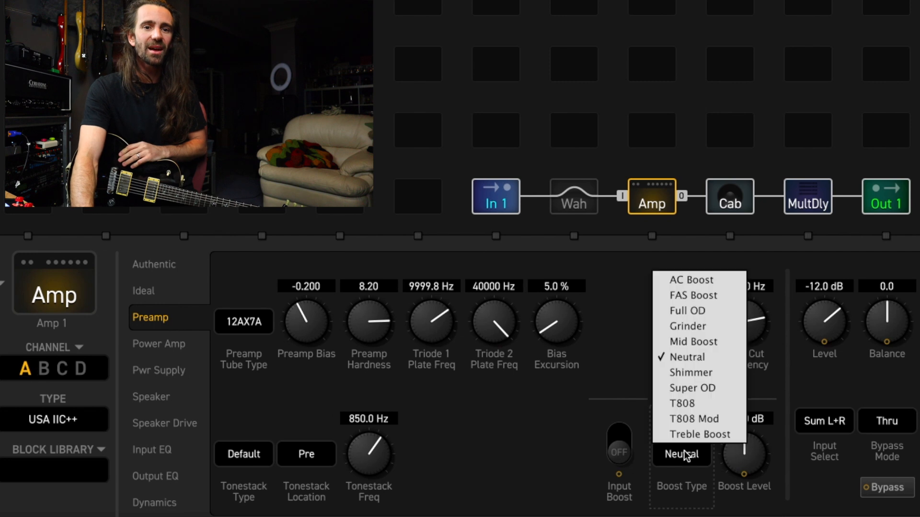
left_click(685, 404)
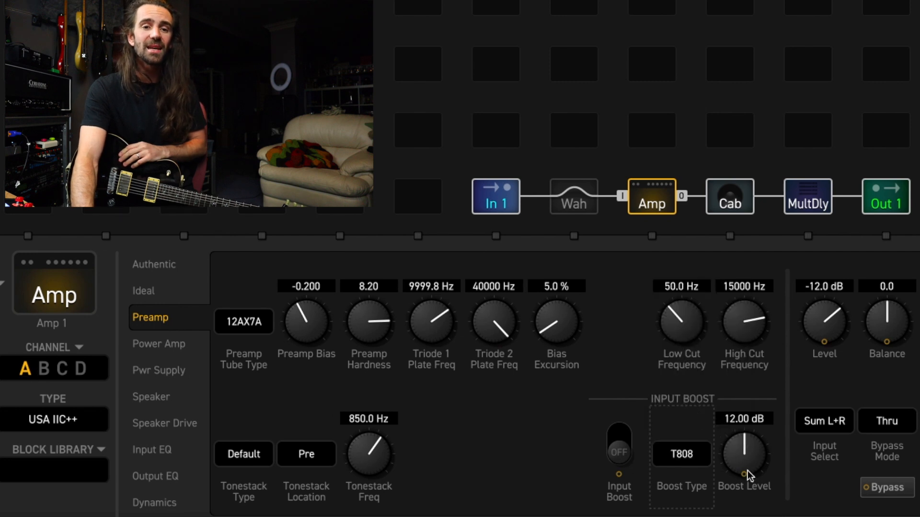
left_click_drag(746, 443, 737, 377)
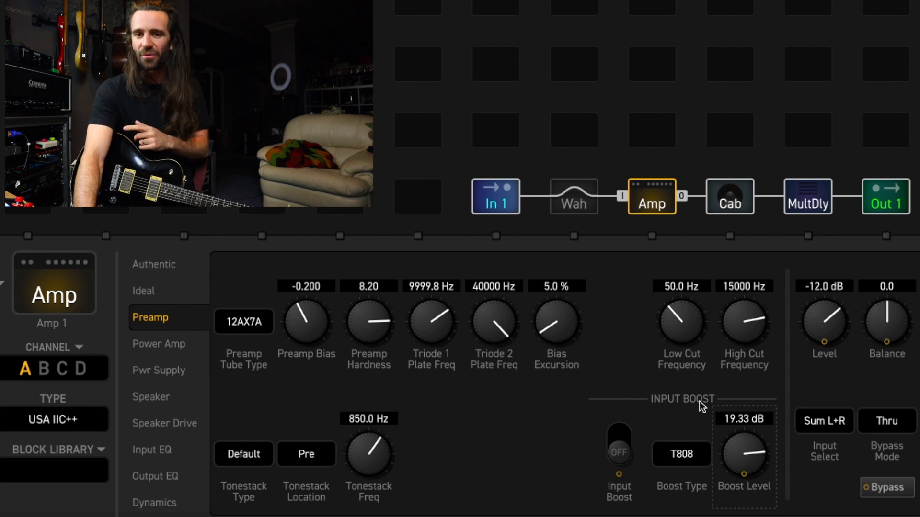
Assign Control Switch 1 as the modifier source for the amp's Input Boost.
right_click(613, 447)
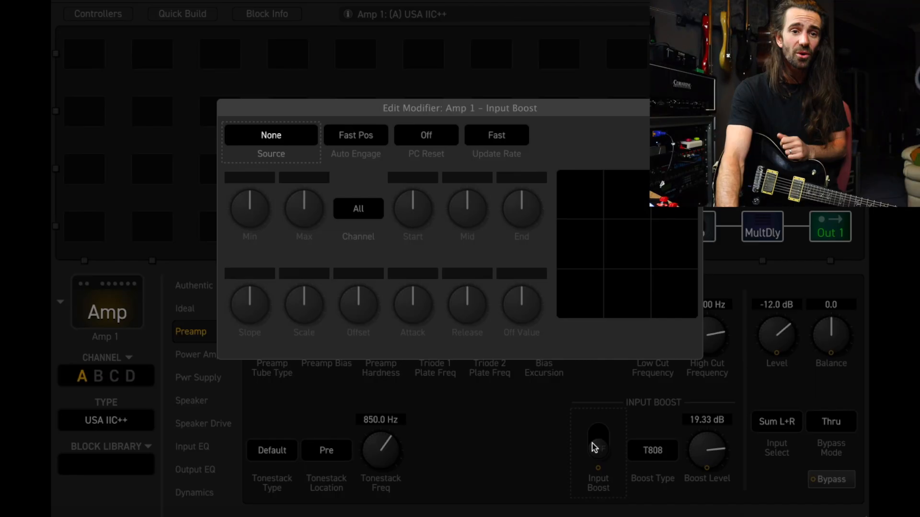
left_click(279, 141)
left_click(340, 433)
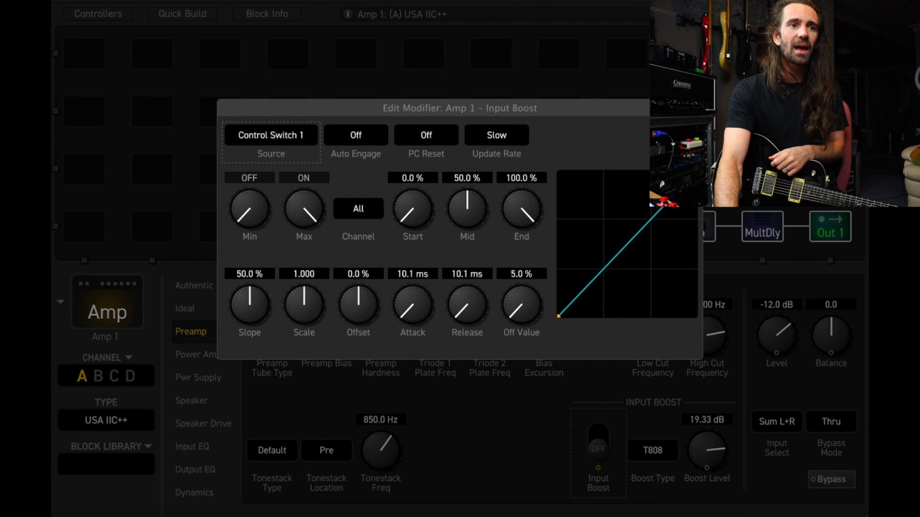
left_click(696, 108)
Set all control switches to Off for every scene, except CS1 set to On for Scene 3.
left_click(100, 14)
left_click(222, 471)
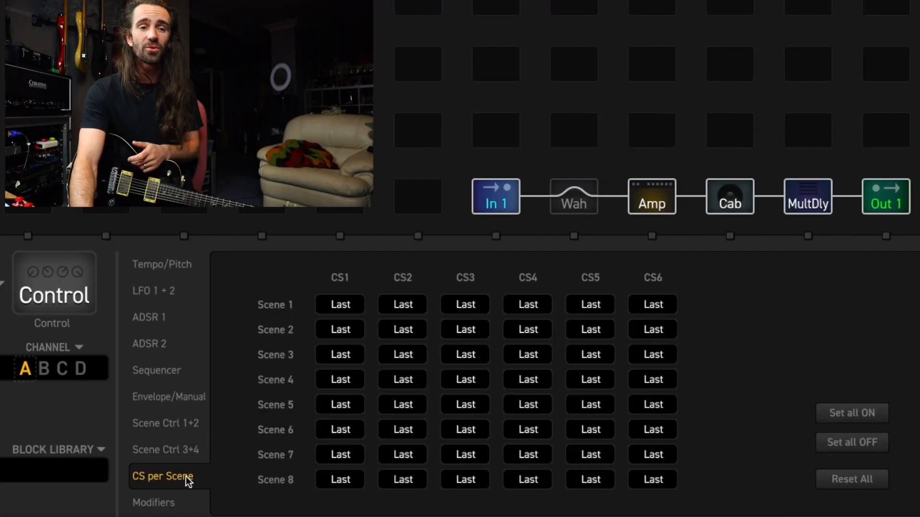
left_click(849, 442)
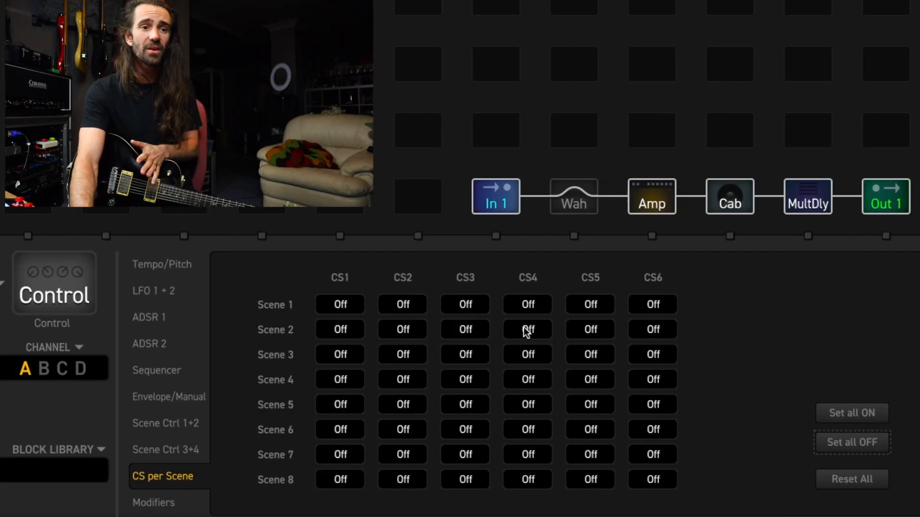
left_click(351, 357)
left_click(343, 403)
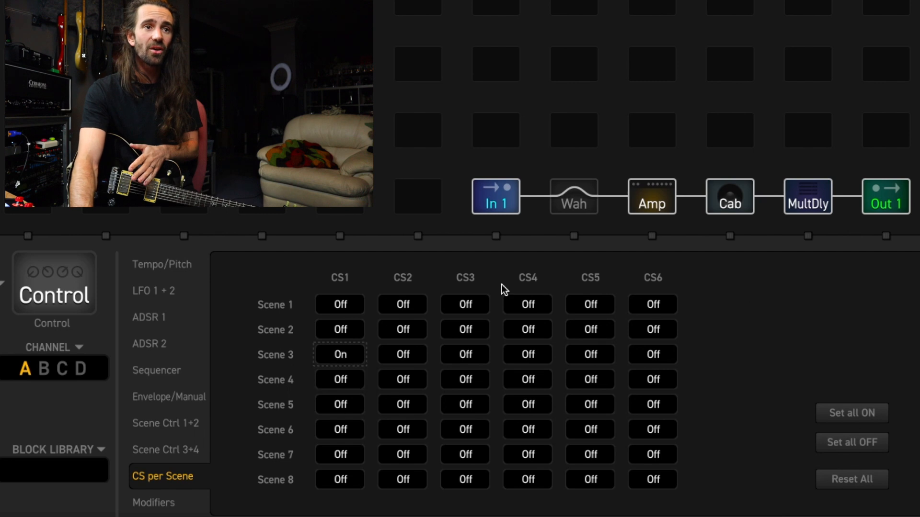
Switch to Scene 3 and review the amp's Input Boost and the multitap delay's chorus settings.
left_click(643, 197)
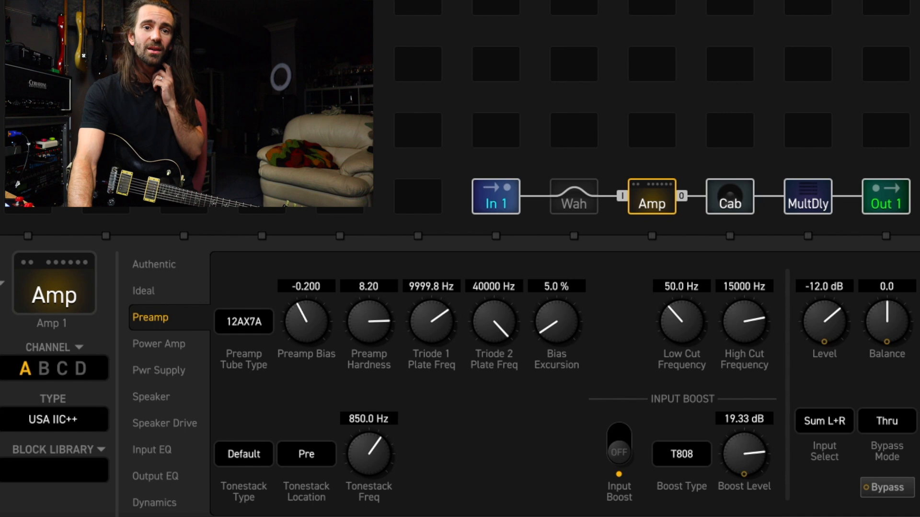
key("ctrl+3")
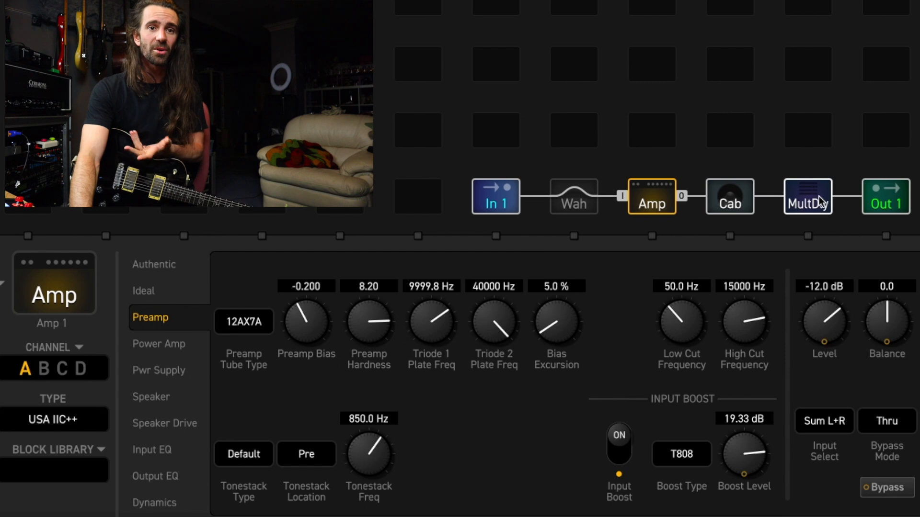
left_click(813, 213)
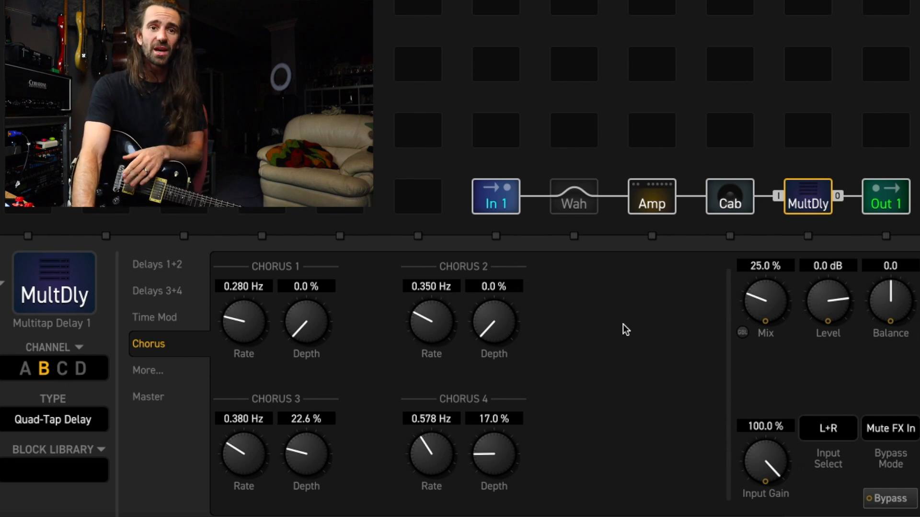
left_click(649, 190)
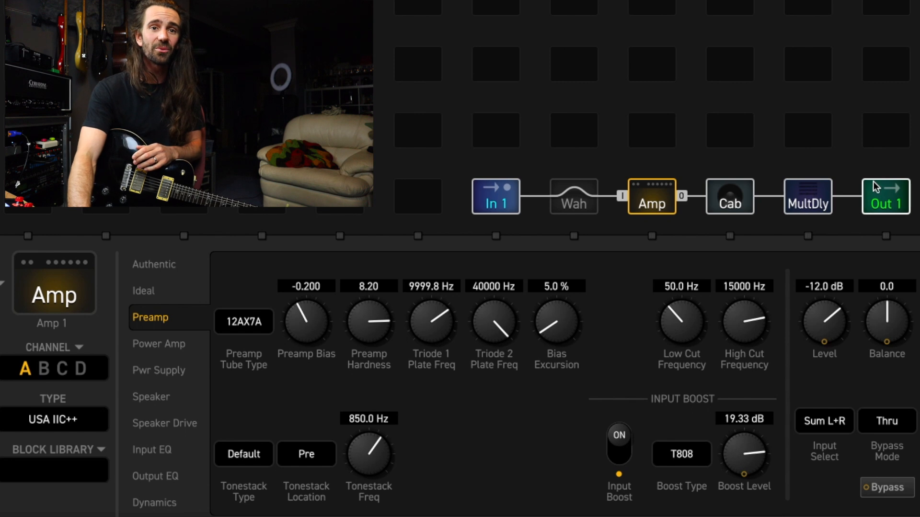
Raise the multitap delay's Diffusion Mix to about 20.7%.
left_click(810, 196)
left_click(147, 371)
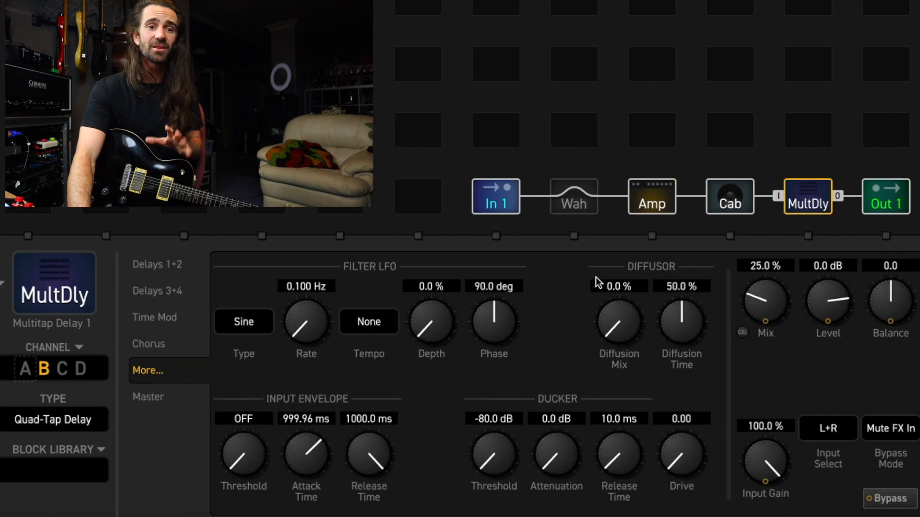
left_click_drag(609, 318, 610, 240)
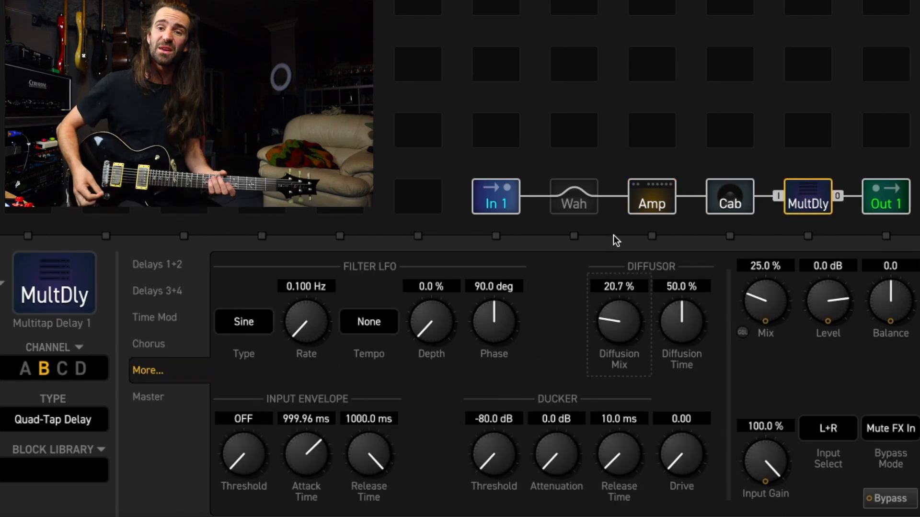